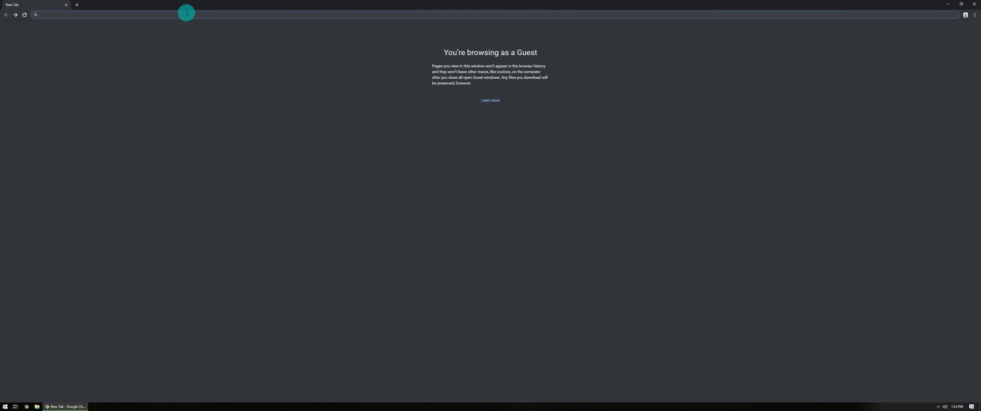
# Search for hostgator, open the HostGator website and get started with its web hosting plans.
pyautogui.write('hostgator')
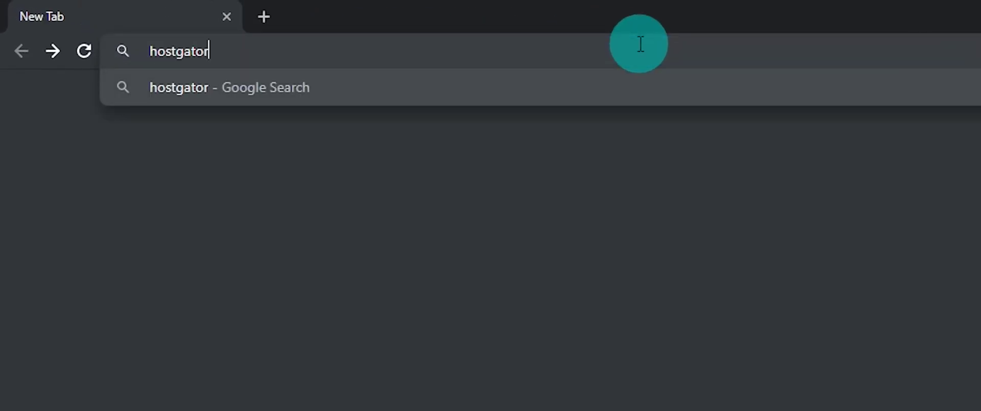
pyautogui.press('Return')
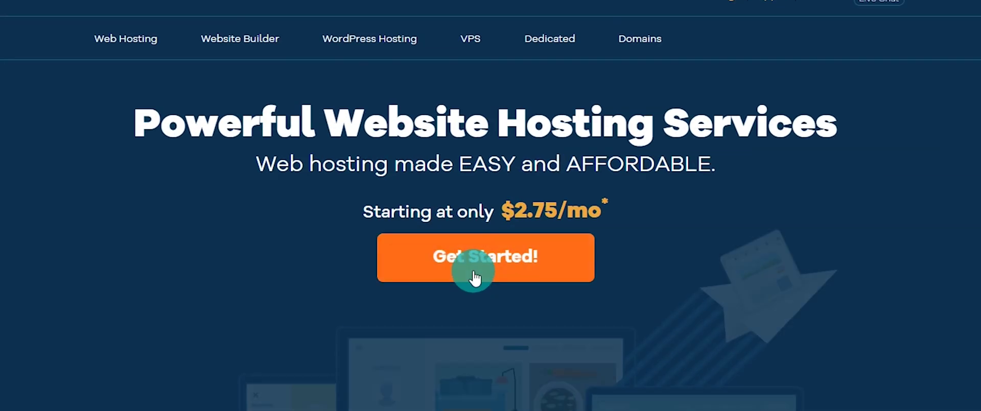
pyautogui.click(493, 269)
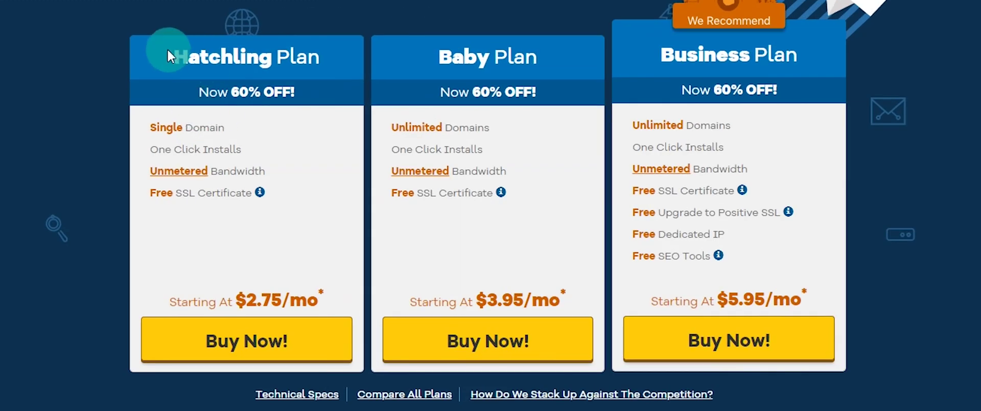
# Compare the features and prices of the Hatchling, Baby and Business plans, and choose to buy the Baby plan.
pyautogui.moveTo(529, 96); pyautogui.dragTo(459, 101)
pyautogui.moveTo(449, 64); pyautogui.dragTo(437, 63)
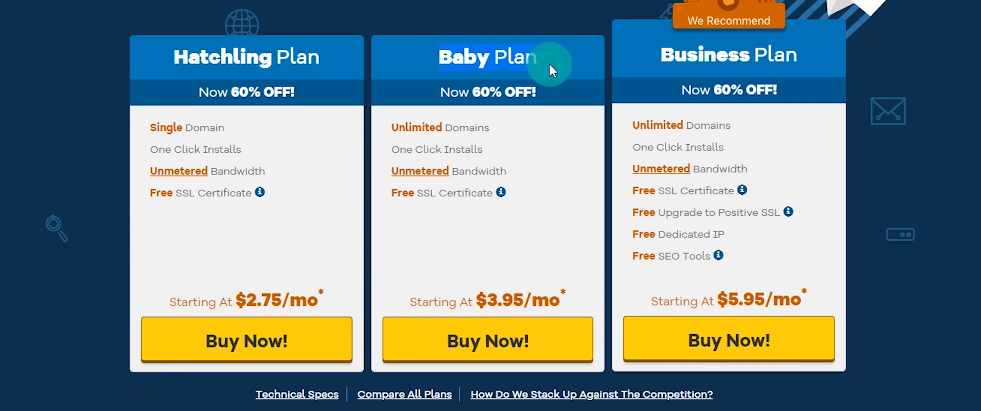
pyautogui.moveTo(491, 128); pyautogui.dragTo(389, 130)
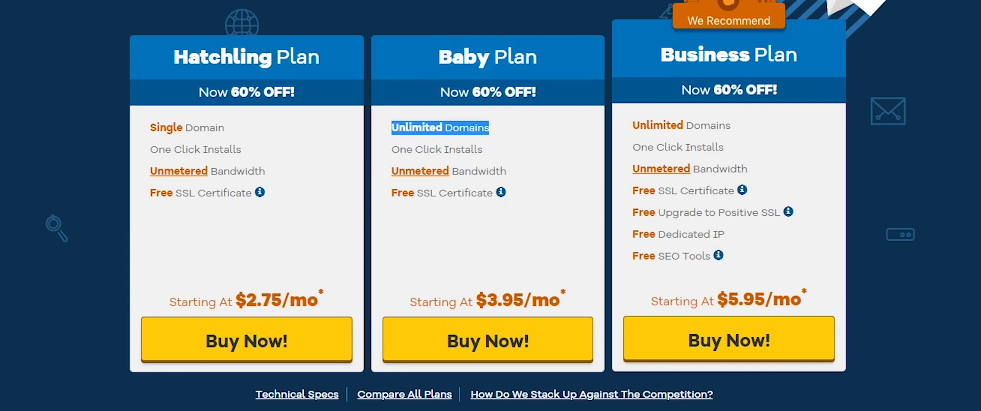
pyautogui.moveTo(569, 307)
pyautogui.mouseDown()
pyautogui.moveTo(317, 296)
pyautogui.moveTo(237, 305)
pyautogui.moveTo(328, 154)
pyautogui.moveTo(235, 82)
pyautogui.moveTo(235, 55)
pyautogui.moveTo(436, 0)
pyautogui.mouseUp()
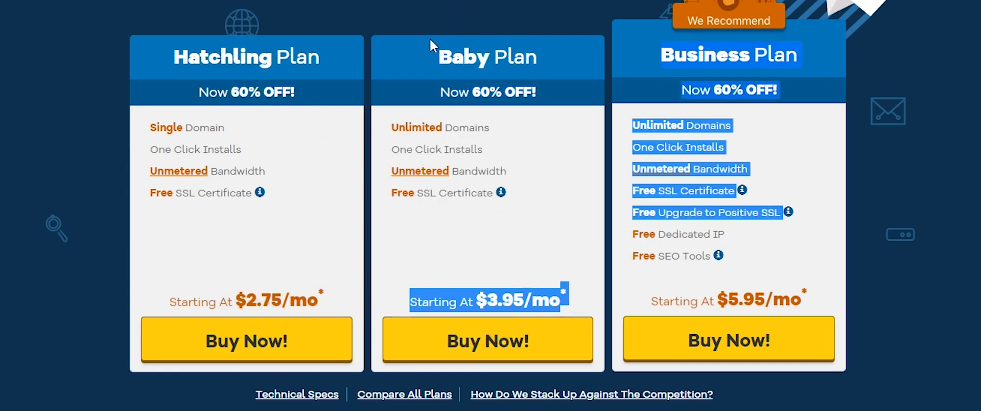
pyautogui.click(495, 244)
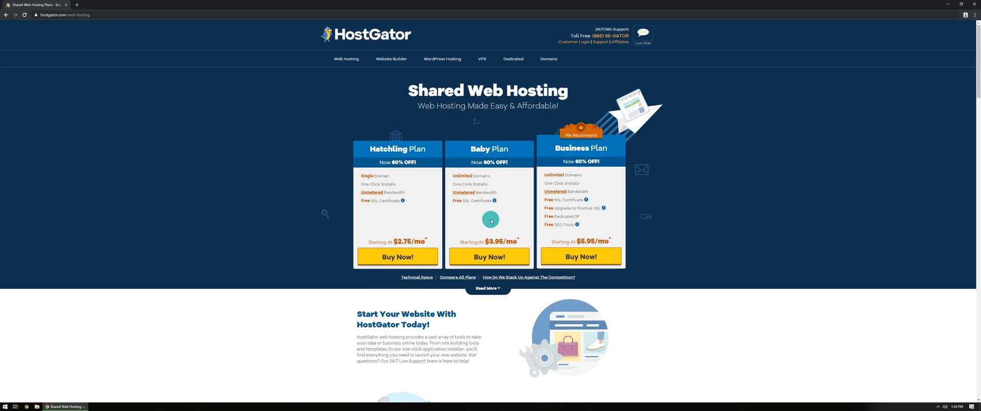
pyautogui.moveTo(453, 175); pyautogui.dragTo(491, 175)
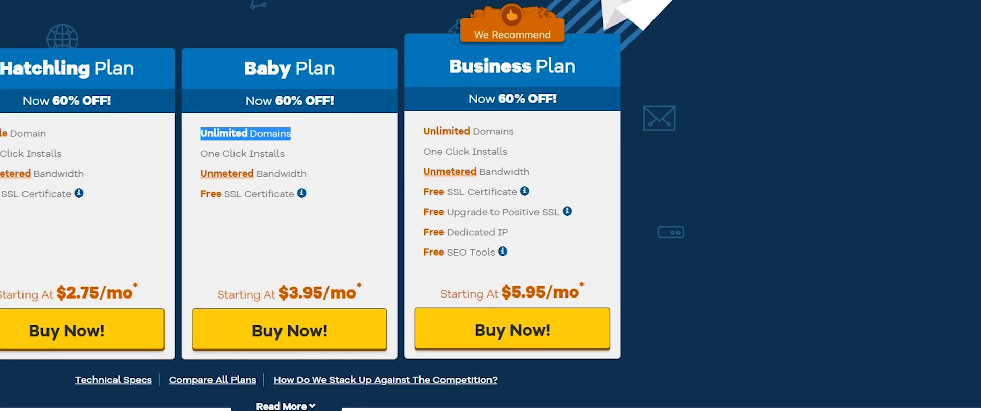
pyautogui.moveTo(448, 295); pyautogui.dragTo(594, 292)
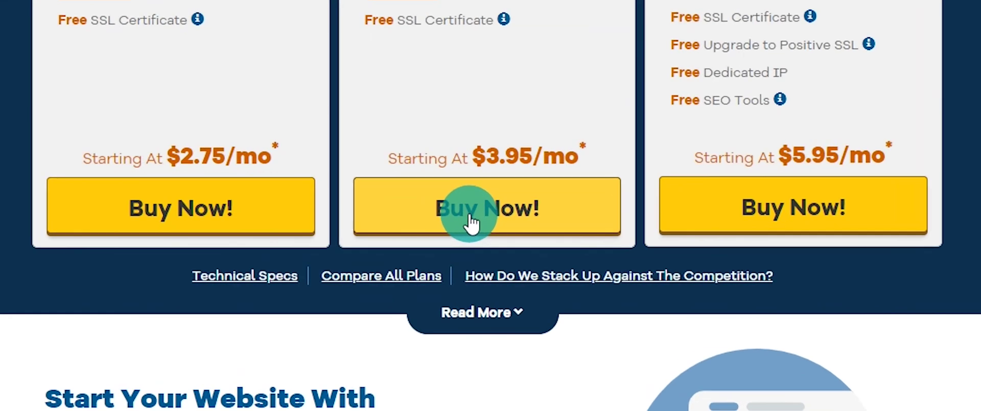
pyautogui.click(483, 260)
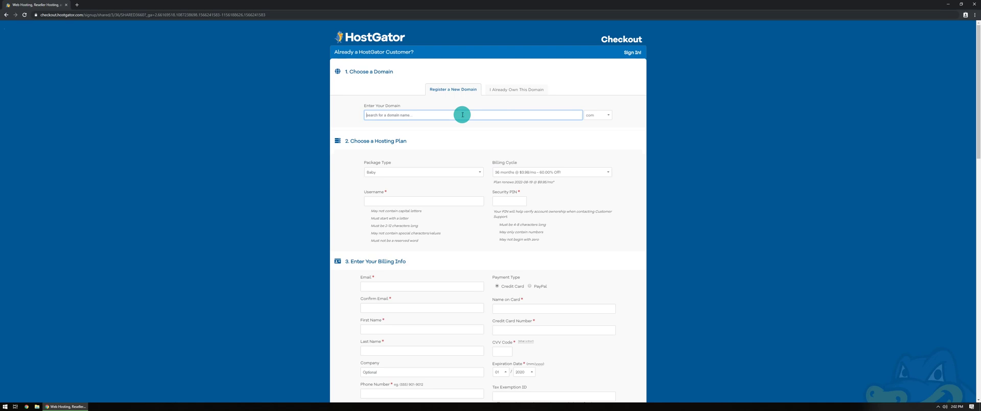
# Search for the new domain aaronmarkmedia with the com extension and dismiss the extension list.
pyautogui.write('aaronmarkmedia')
pyautogui.press('Tab')
pyautogui.write('com')
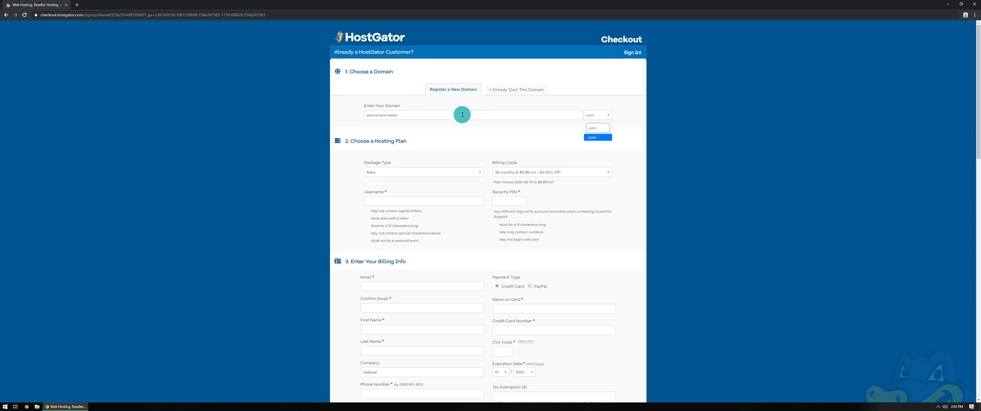
pyautogui.press('Return')
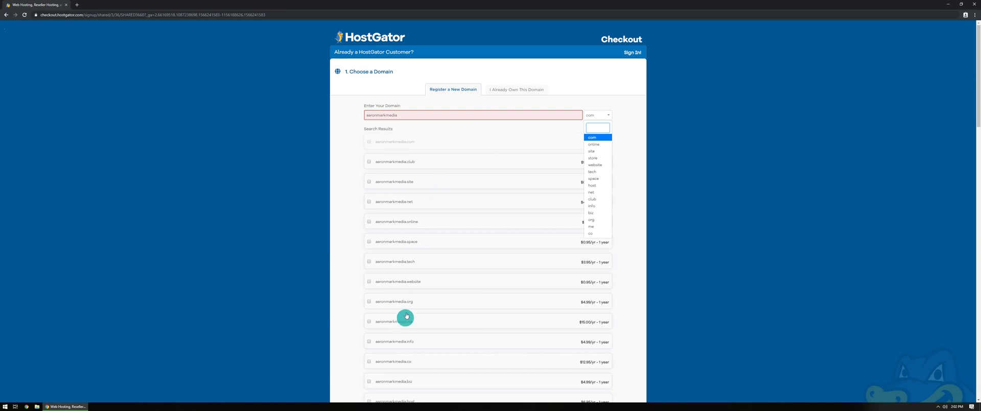
pyautogui.click(638, 118)
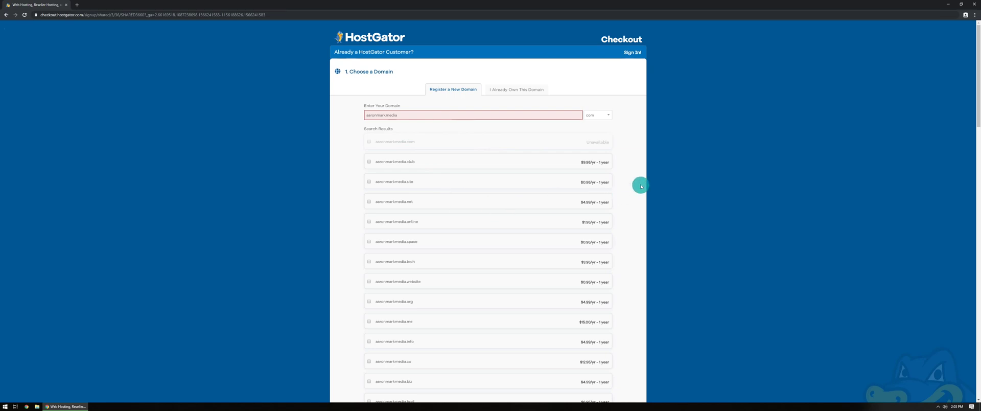
# Look over the alternative domain offers and their yearly prices, and use aaronmarkmedia.com as a domain already owned.
pyautogui.moveTo(611, 161); pyautogui.dragTo(580, 166)
pyautogui.click(580, 165)
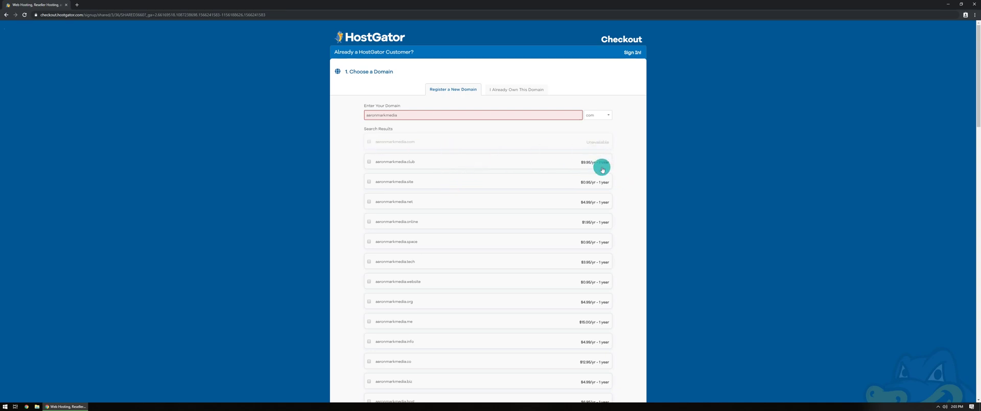
pyautogui.scroll(-1, 585, 168)
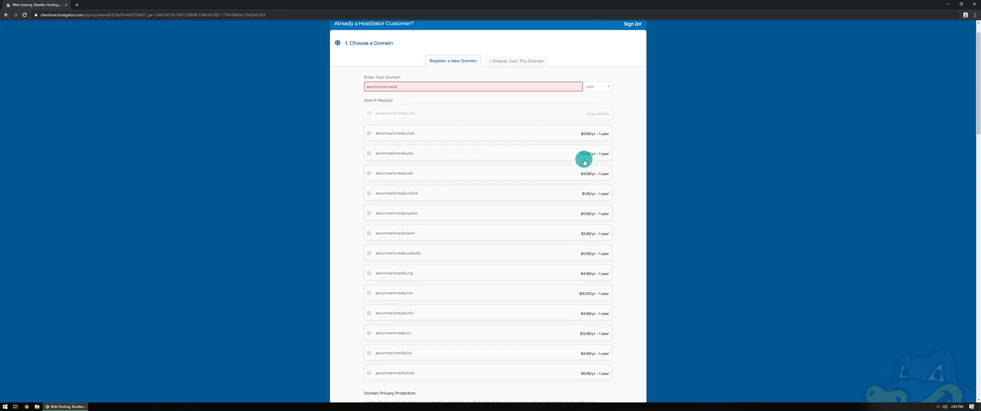
pyautogui.scroll(1, 598, 148)
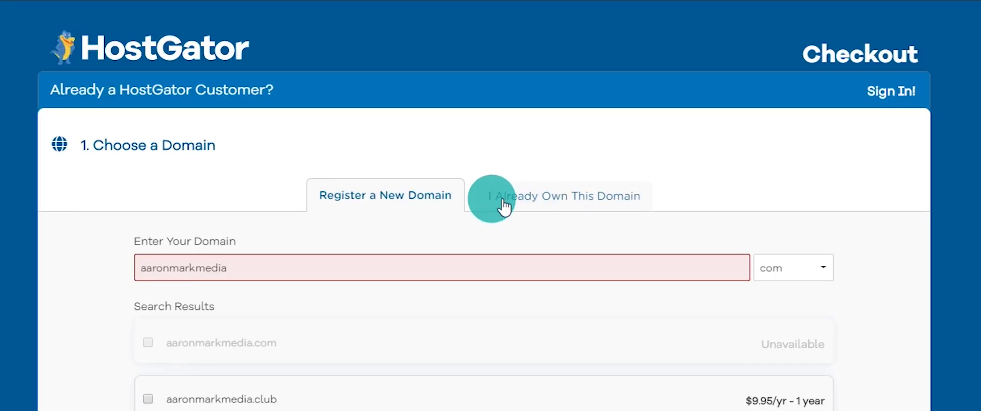
pyautogui.click(518, 205)
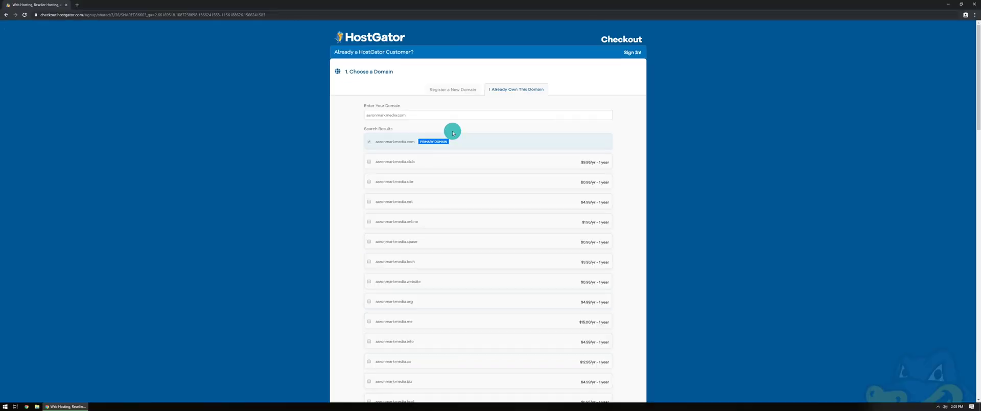
# Select Baby as the package type in the hosting plan section.
pyautogui.scroll(-3, 452, 133)
pyautogui.scroll(-4, 452, 133)
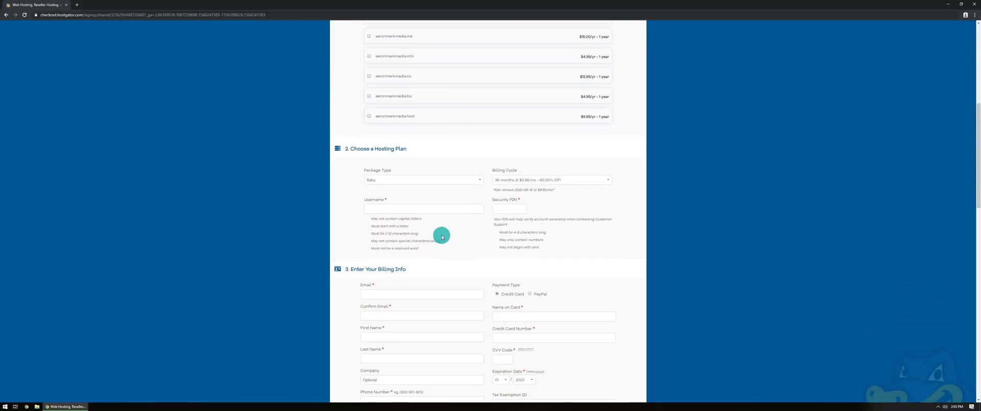
pyautogui.scroll(3, 446, 227)
pyautogui.scroll(-4, 447, 226)
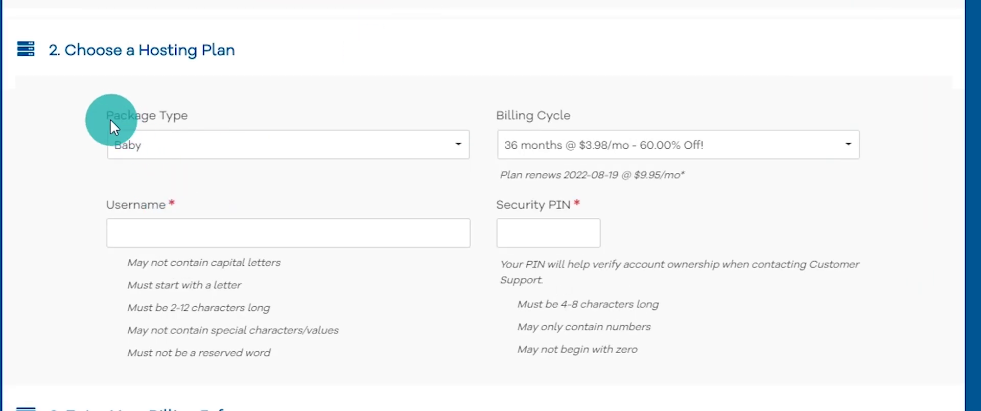
pyautogui.moveTo(107, 116); pyautogui.dragTo(180, 116)
pyautogui.click(119, 146)
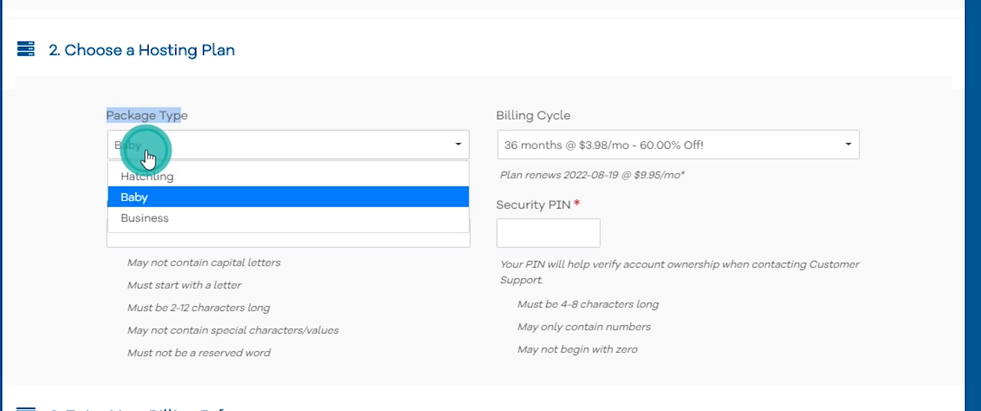
pyautogui.click(134, 207)
# Review the billing cycle options while keeping 36 months, and go through the empty username and security PIN fields.
pyautogui.moveTo(496, 116); pyautogui.dragTo(596, 118)
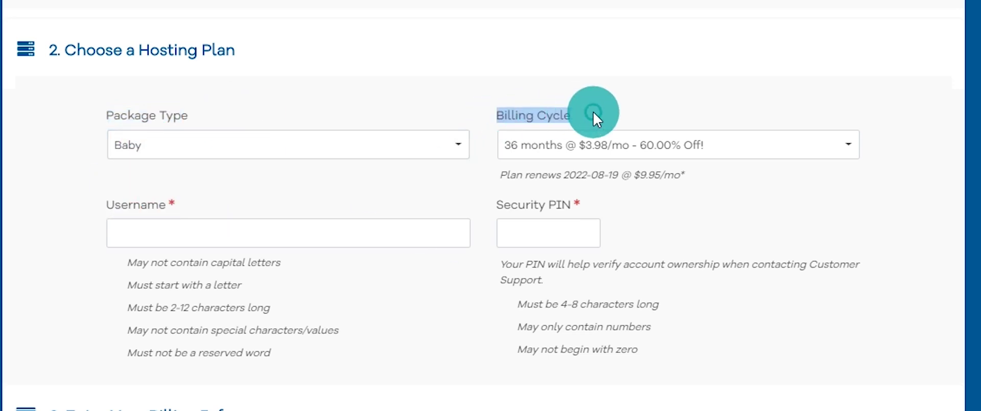
pyautogui.click(638, 153)
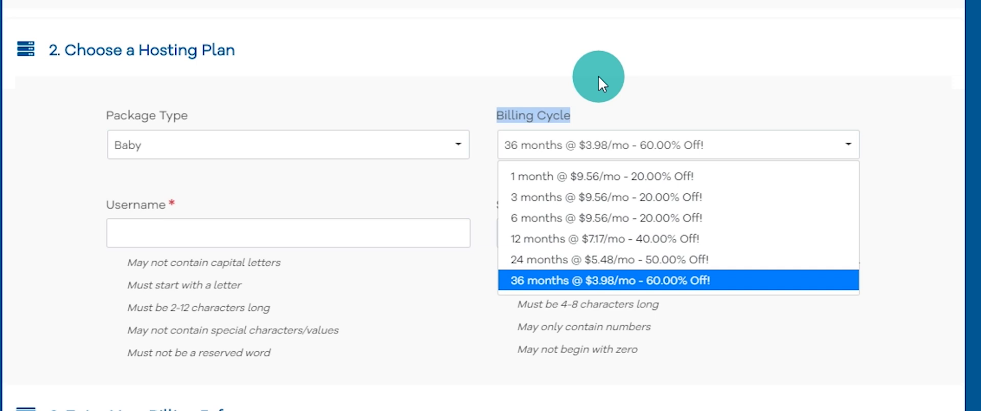
pyautogui.click(679, 107)
pyautogui.click(169, 236)
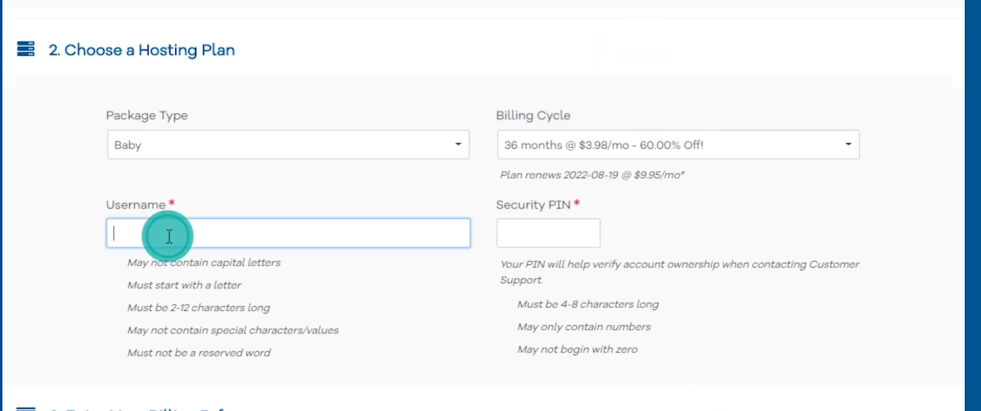
pyautogui.click(532, 238)
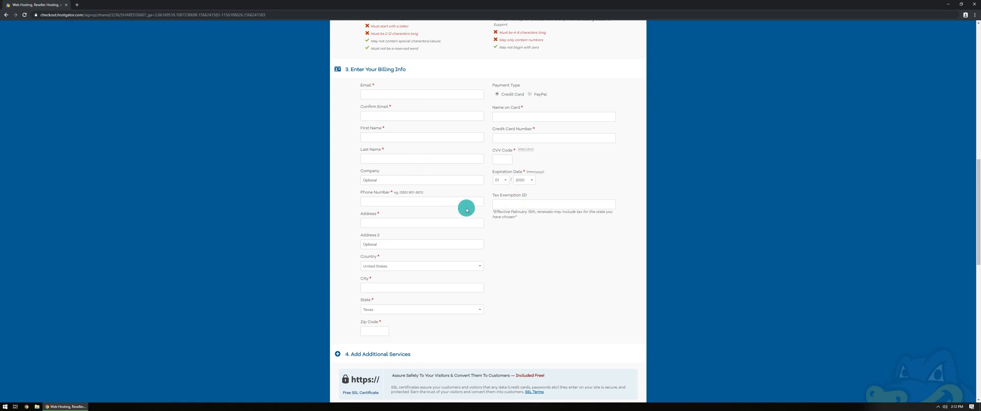
# Check the HELPCLOUD coupon code and the order details, and agree to the Terms of Service, Cancellation Policy and Privacy Policy.
pyautogui.scroll(-6, 467, 210)
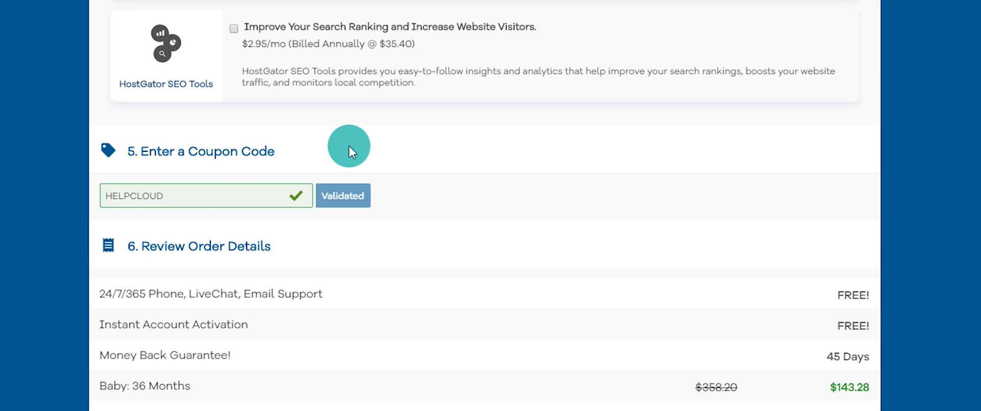
pyautogui.moveTo(229, 211); pyautogui.dragTo(72, 191)
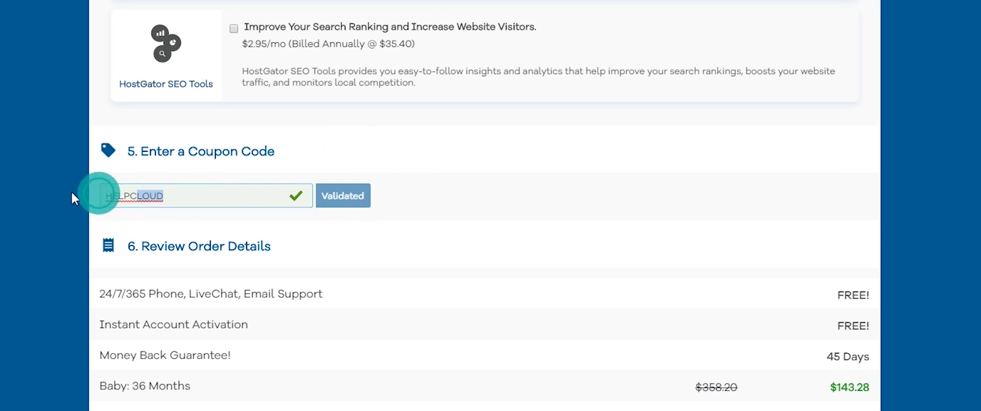
pyautogui.click(558, 162)
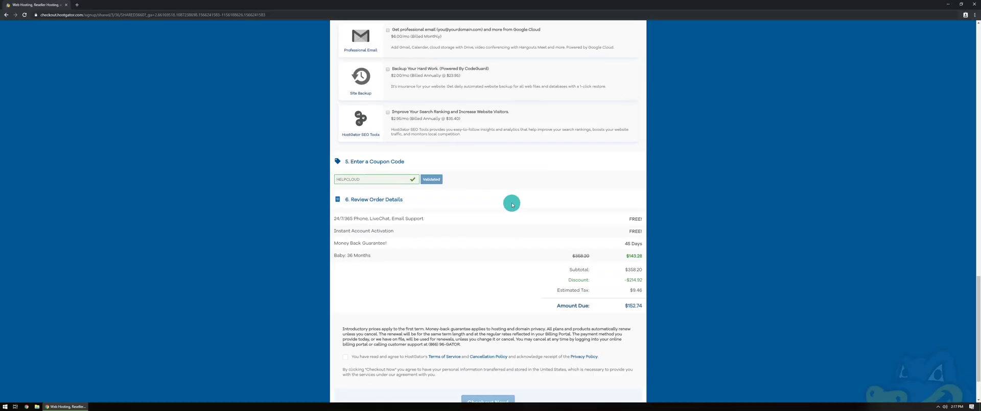
pyautogui.scroll(-1, 540, 261)
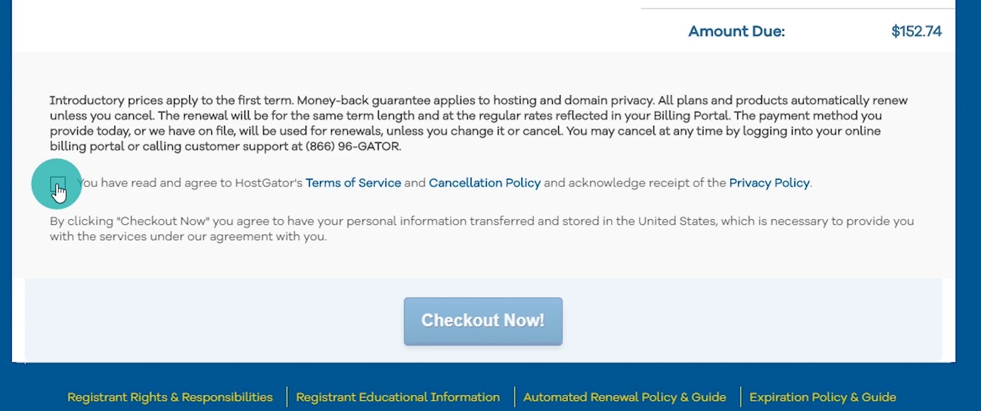
pyautogui.click(58, 188)
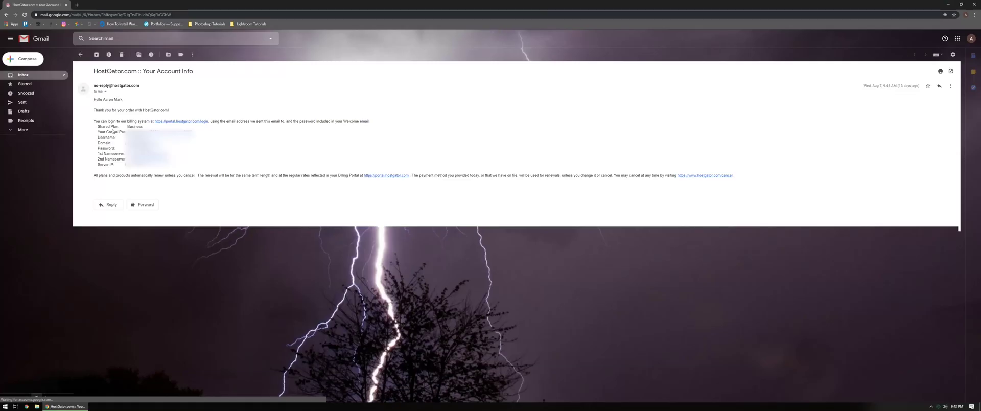
# Open the HostGator billing portal from the account info email in Gmail and sign in with the filled-in credentials.
pyautogui.moveTo(212, 121); pyautogui.dragTo(155, 122)
pyautogui.click(164, 123)
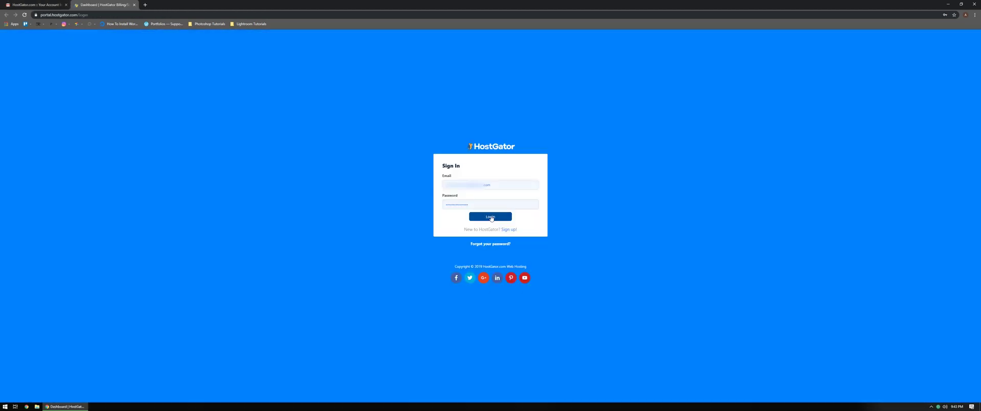
pyautogui.click(491, 217)
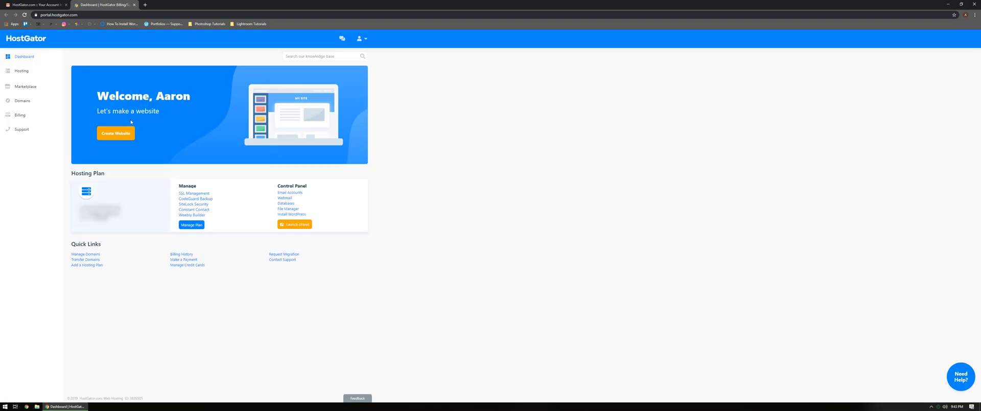
# Show the hosting packages and launch the control panel of the aaronmarkmedia.com package.
pyautogui.click(19, 71)
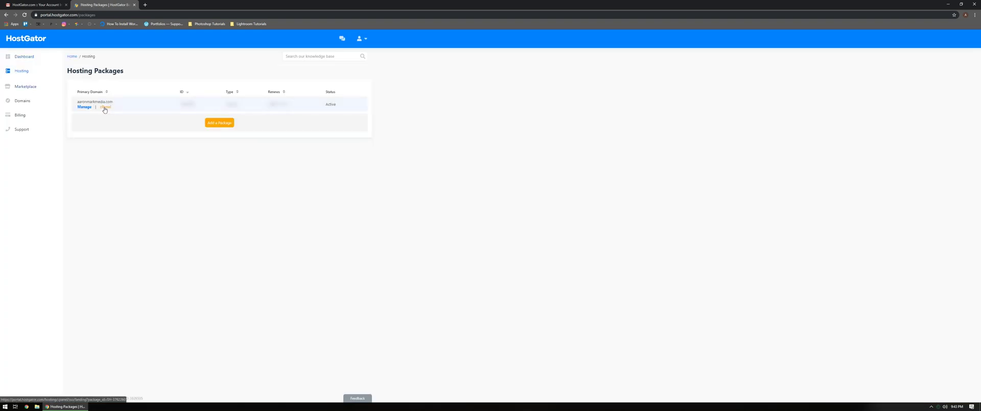
pyautogui.click(105, 108)
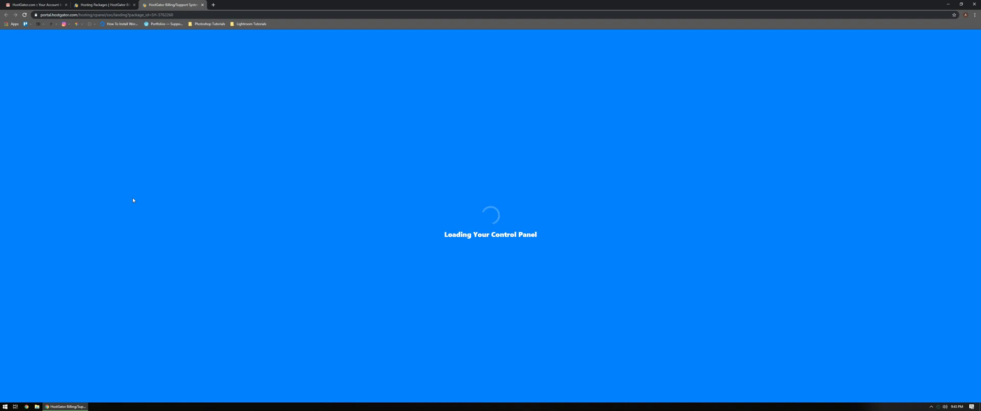